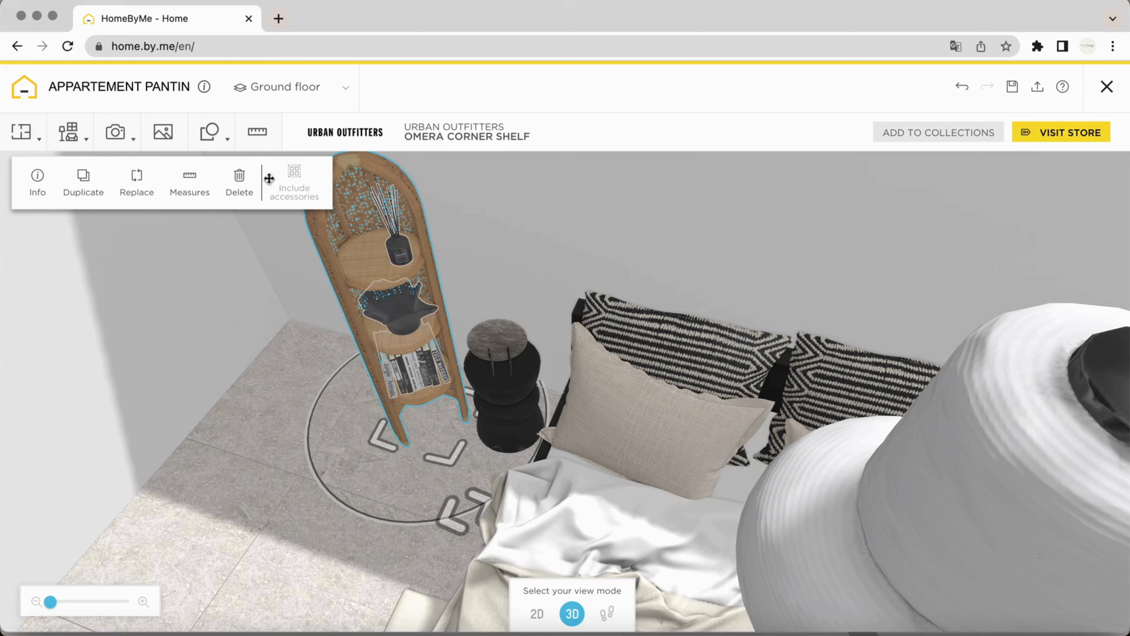
# Try moving the Omera corner shelf together with its accessories towards the side wall, and undo the move.
pyautogui.click(295, 196)
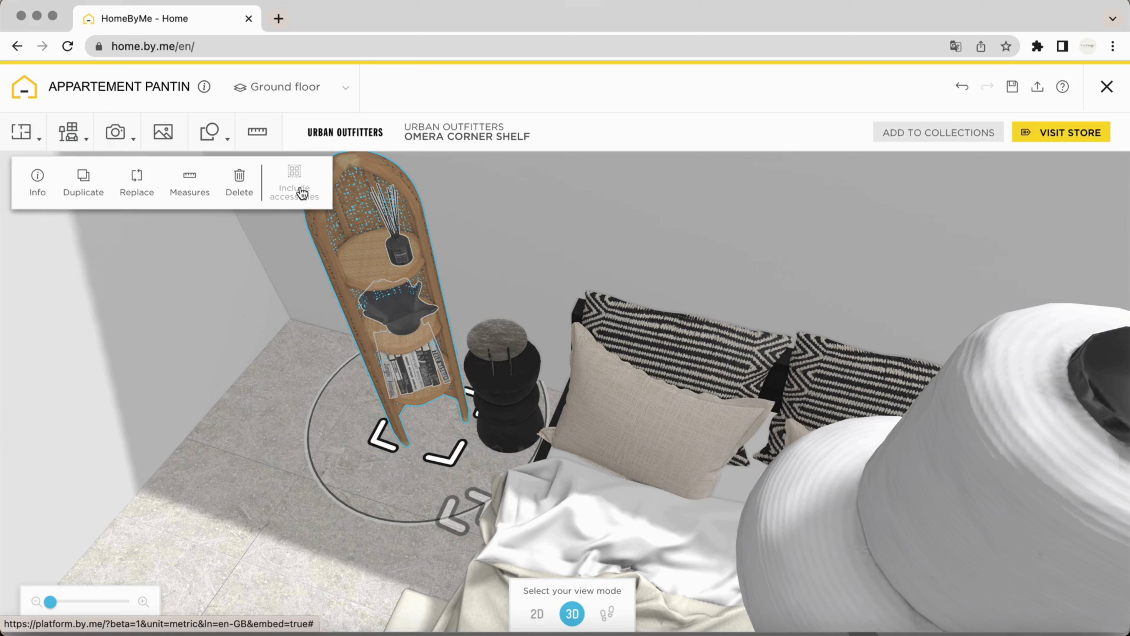
pyautogui.click(298, 185)
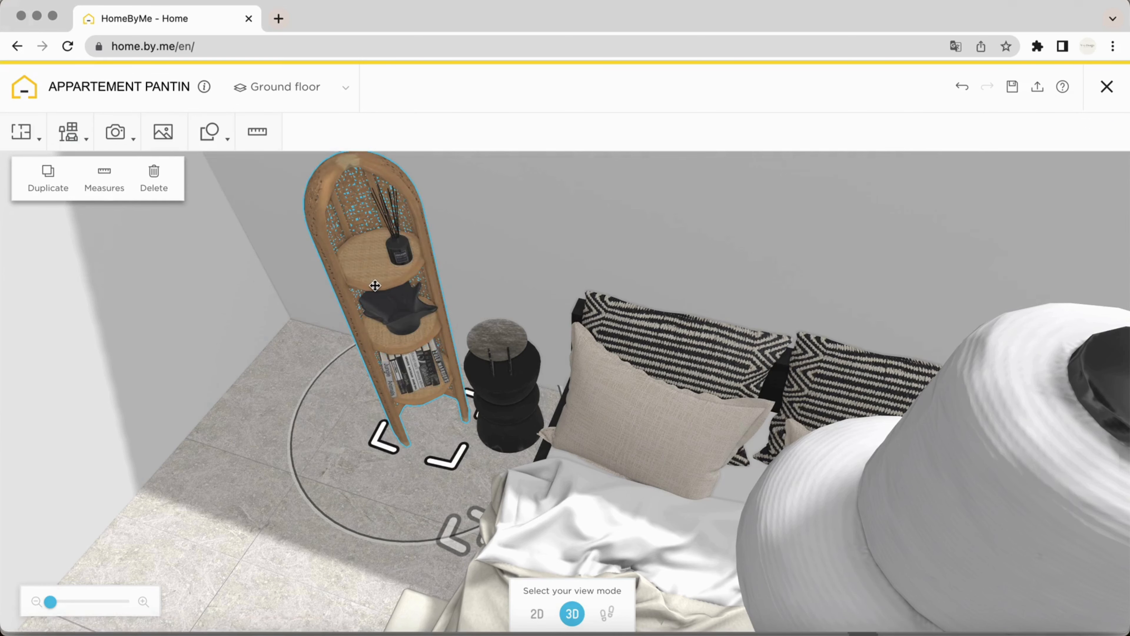
pyautogui.moveTo(375, 285); pyautogui.dragTo(324, 305)
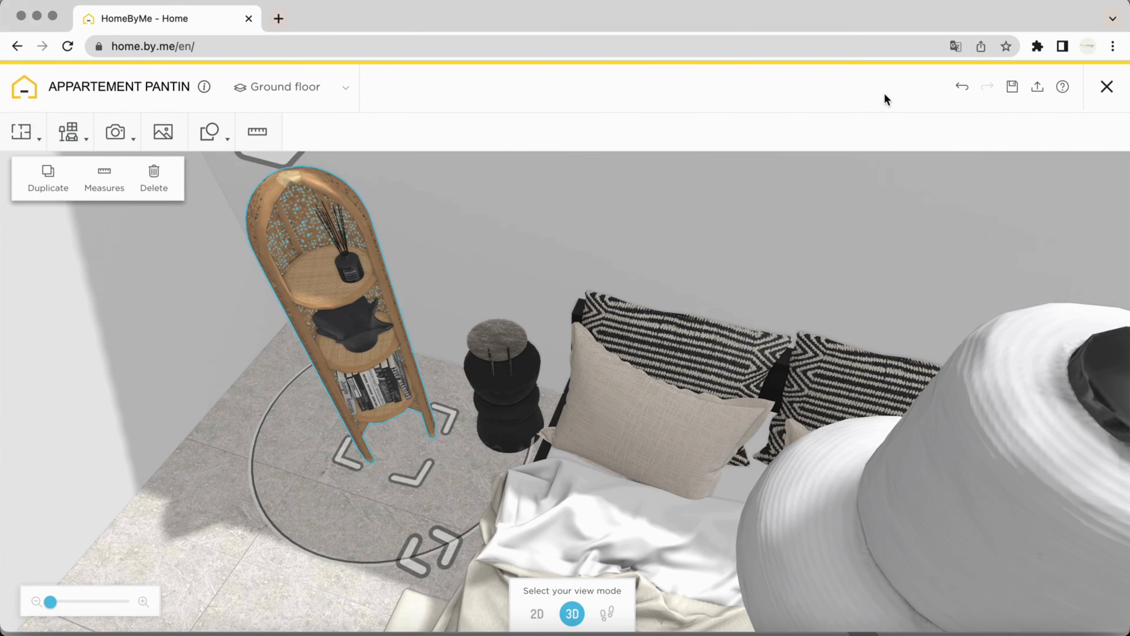
pyautogui.click(961, 86)
pyautogui.click(542, 219)
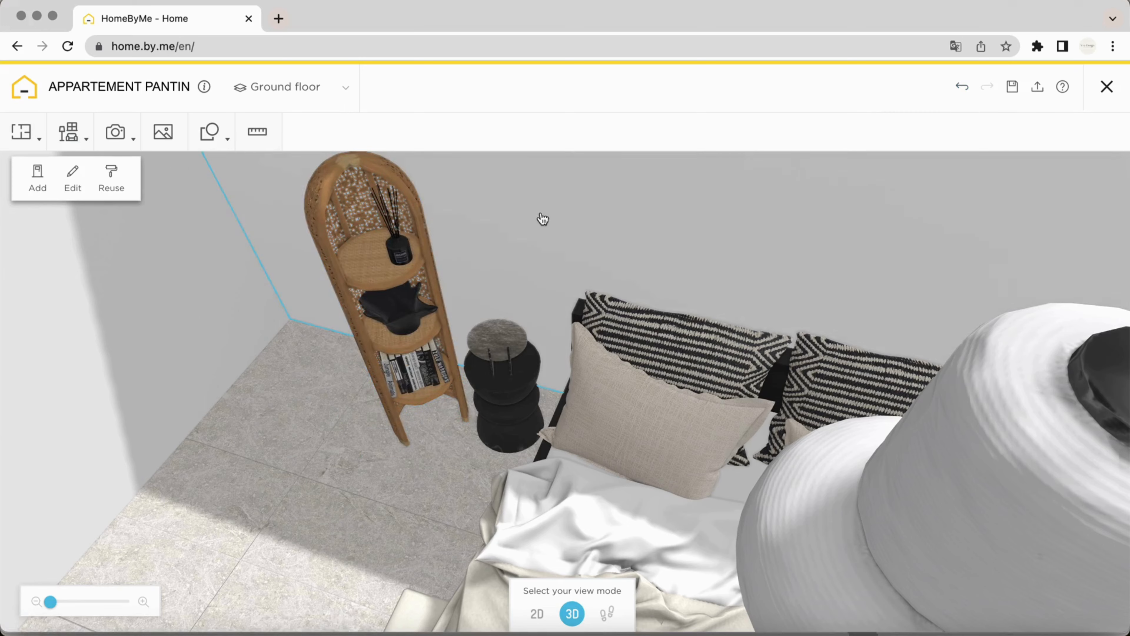
# Select the High Noon rug and the two black objects beside its corner together, and clear the selection.
pyautogui.scroll(-5, 542, 227)
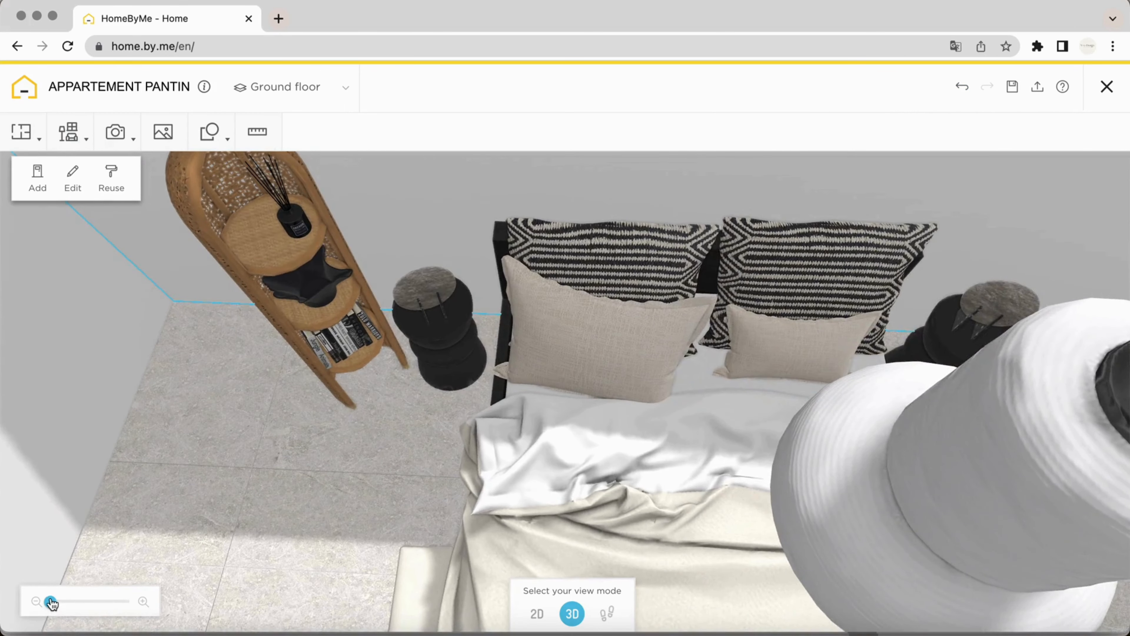
pyautogui.click(52, 602)
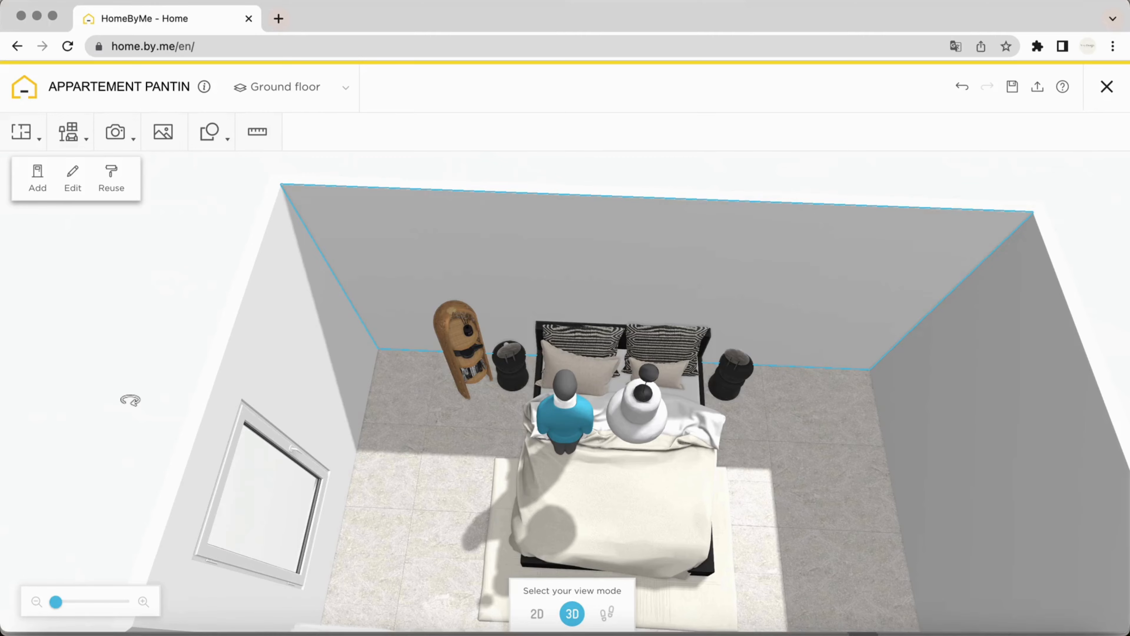
pyautogui.moveTo(166, 389); pyautogui.dragTo(255, 407)
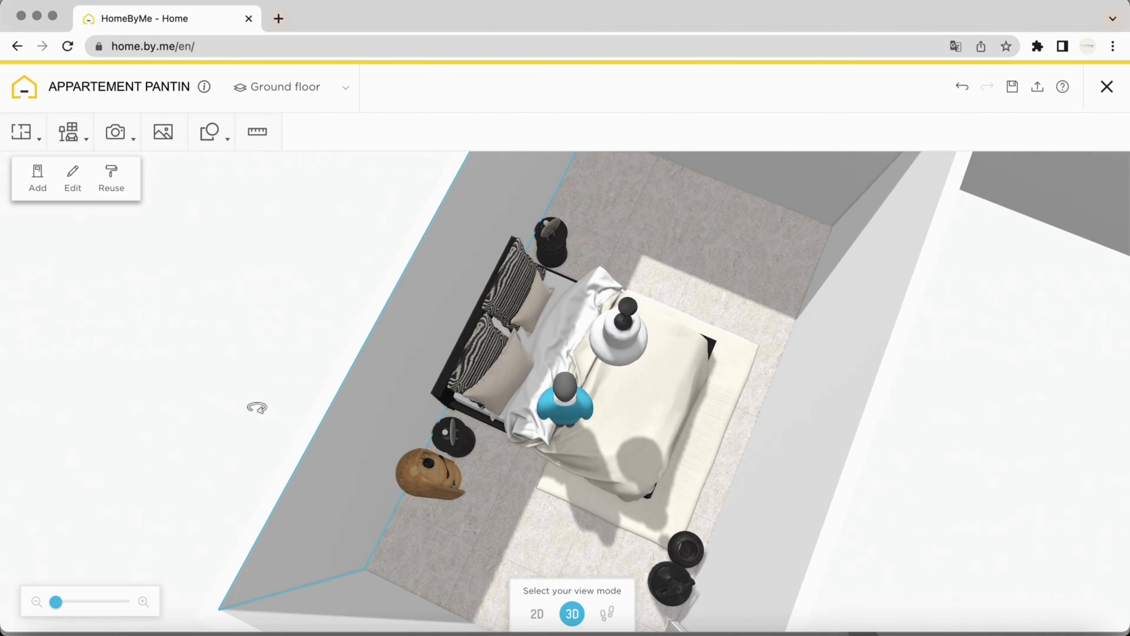
pyautogui.click(680, 488)
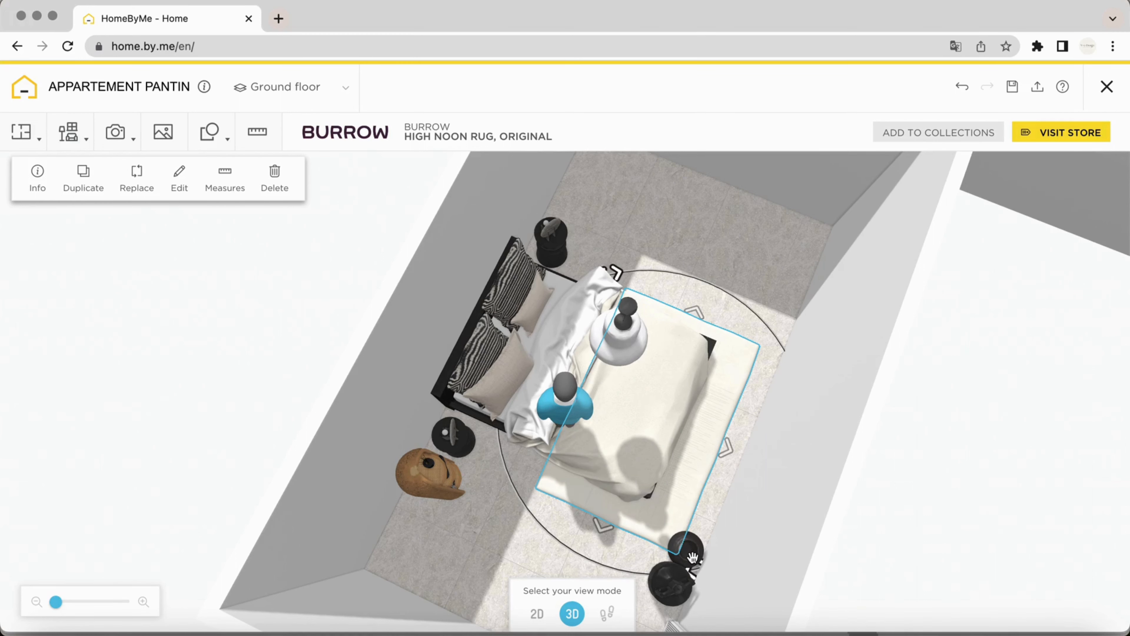
pyautogui.keyDown('shift'); pyautogui.click(686, 548); pyautogui.keyUp('shift')
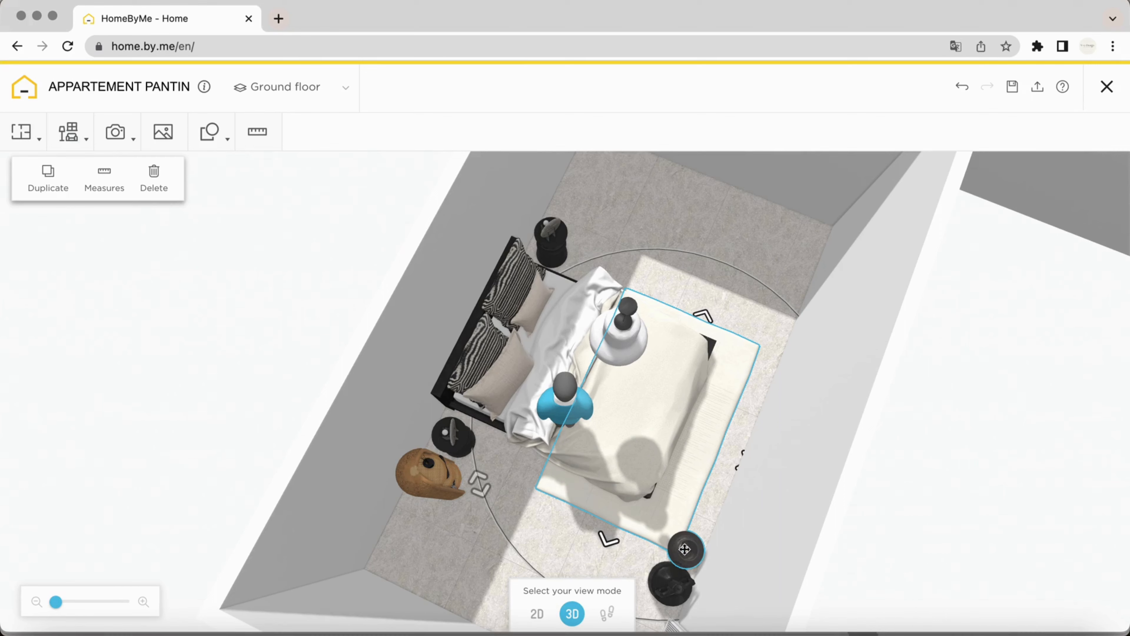
pyautogui.moveTo(773, 429); pyautogui.dragTo(791, 430)
pyautogui.click(666, 577)
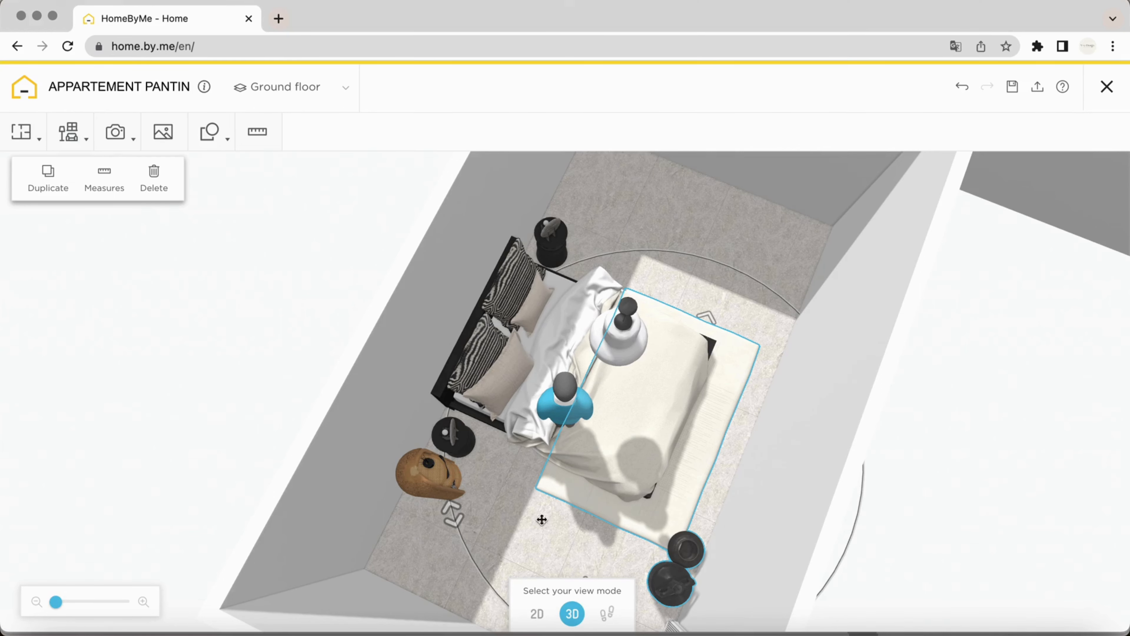
pyautogui.click(300, 382)
# Switch to the 2D plan of Chambre 2 and select the Omera corner shelf with its accessories included.
pyautogui.click(531, 620)
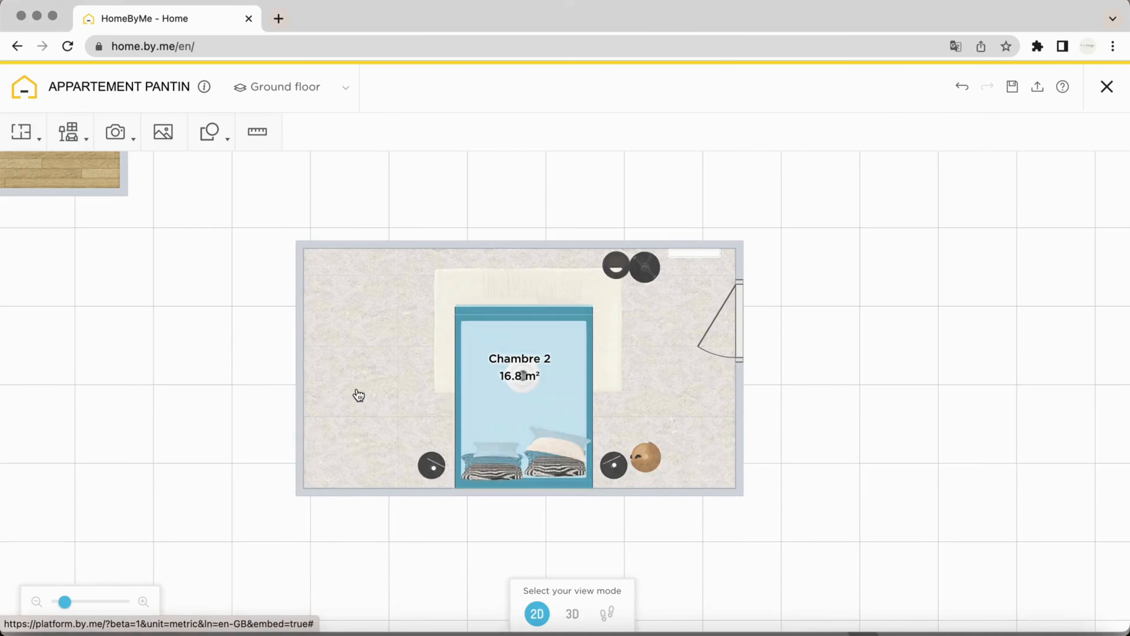
pyautogui.moveTo(378, 401); pyautogui.dragTo(423, 379)
pyautogui.moveTo(65, 602); pyautogui.dragTo(61, 602)
pyautogui.moveTo(260, 383); pyautogui.dragTo(254, 409)
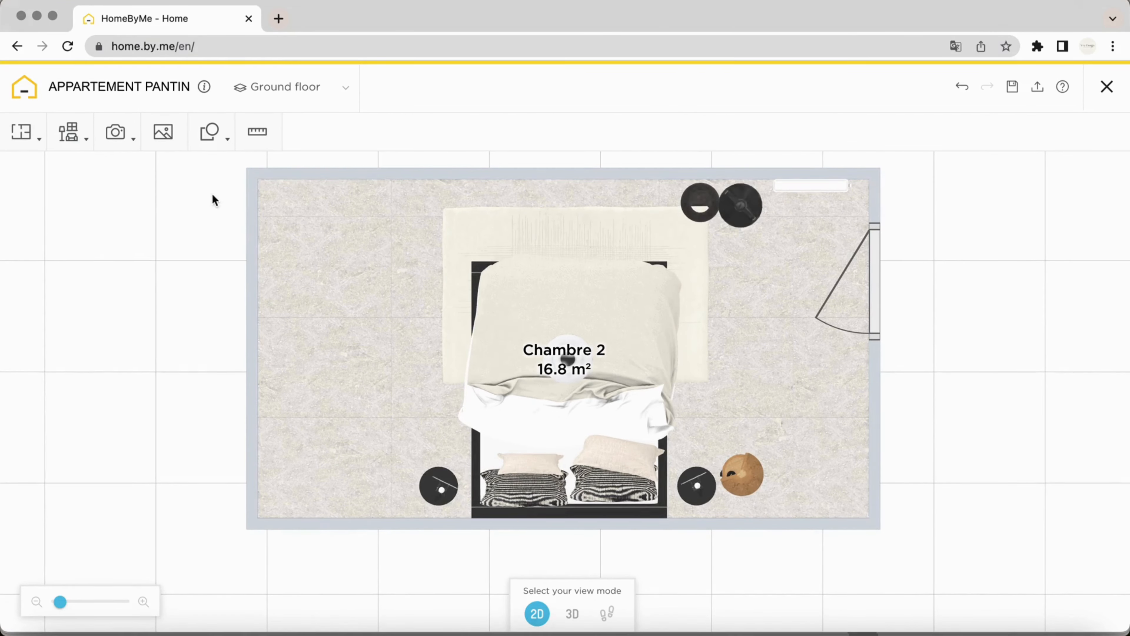
pyautogui.click(744, 487)
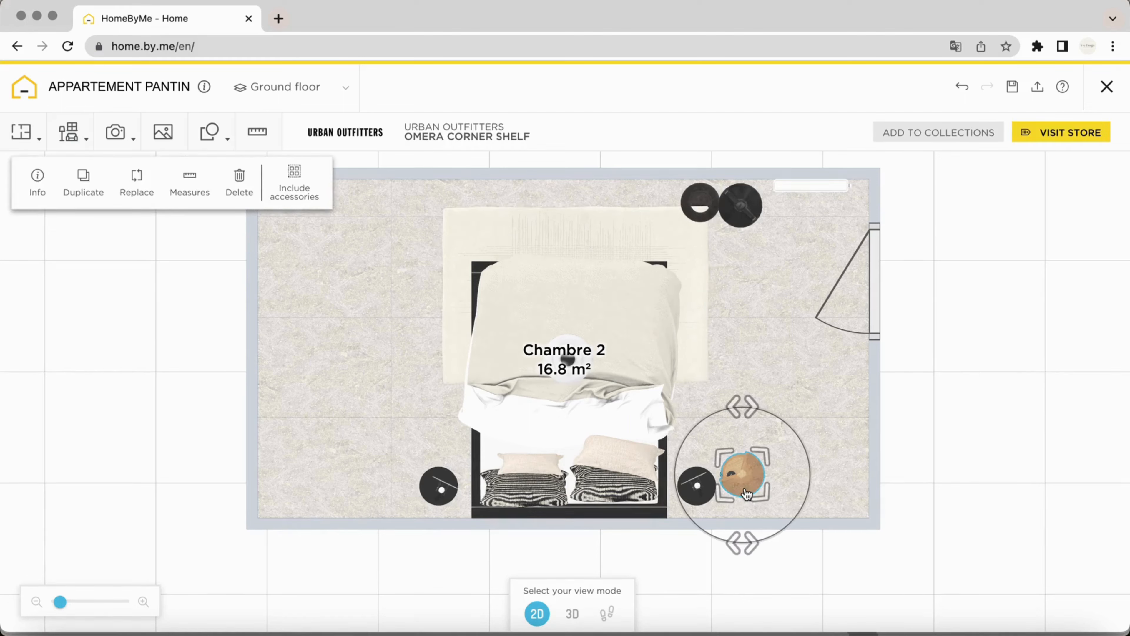
pyautogui.click(301, 187)
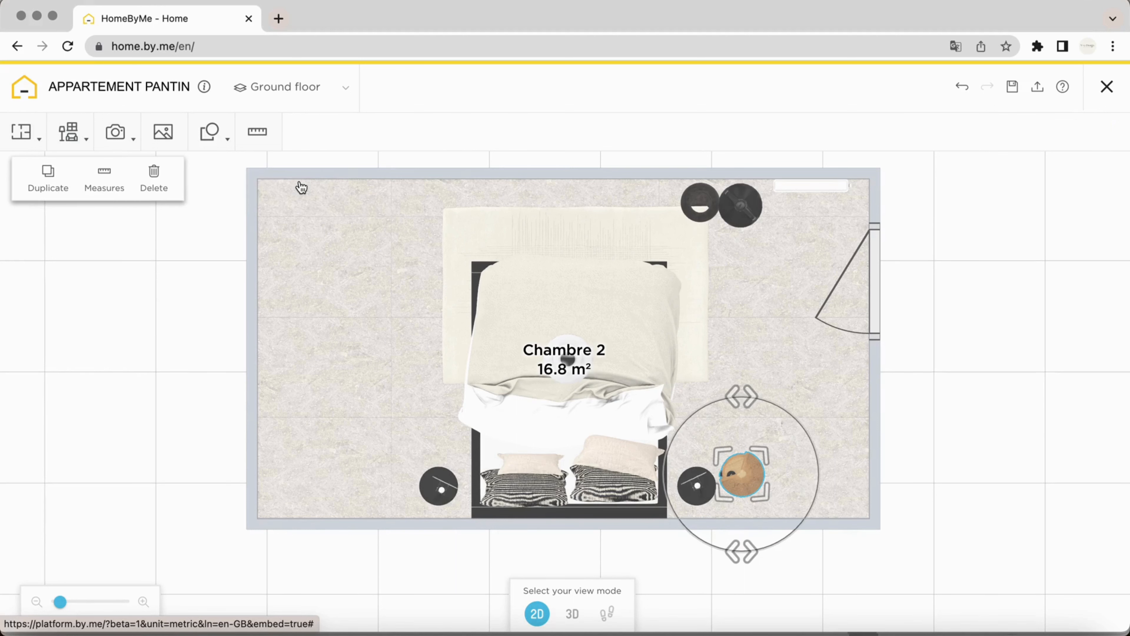
# Add both black bedside tables and their accessories to the corner shelf selection.
pyautogui.keyDown('shift'); pyautogui.click(693, 490); pyautogui.keyUp('shift')
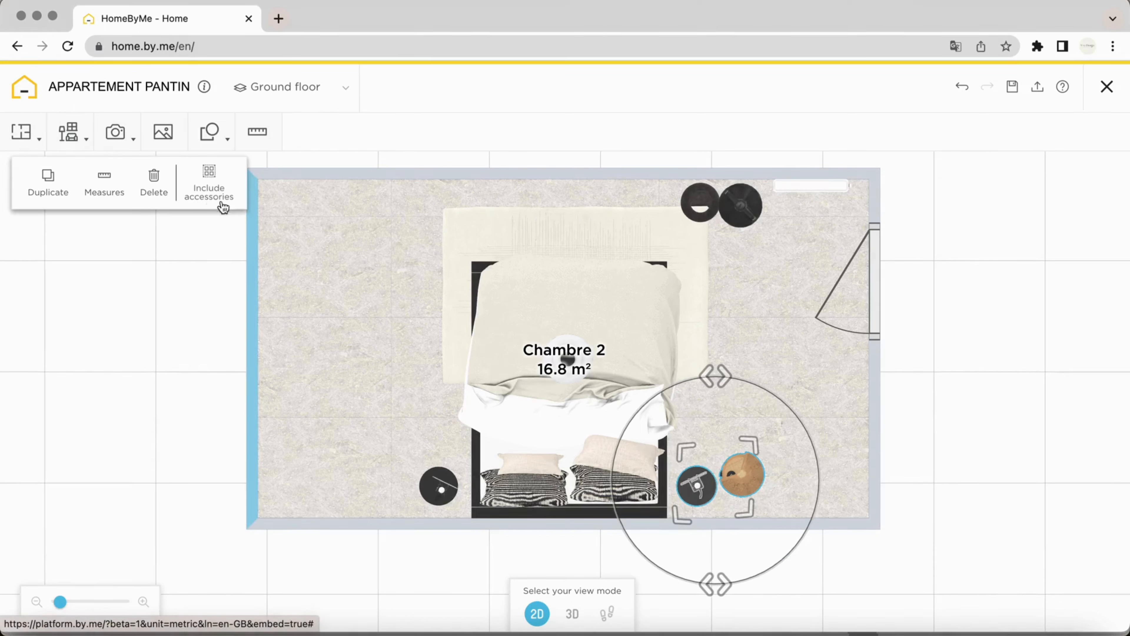
pyautogui.rightClick(201, 177)
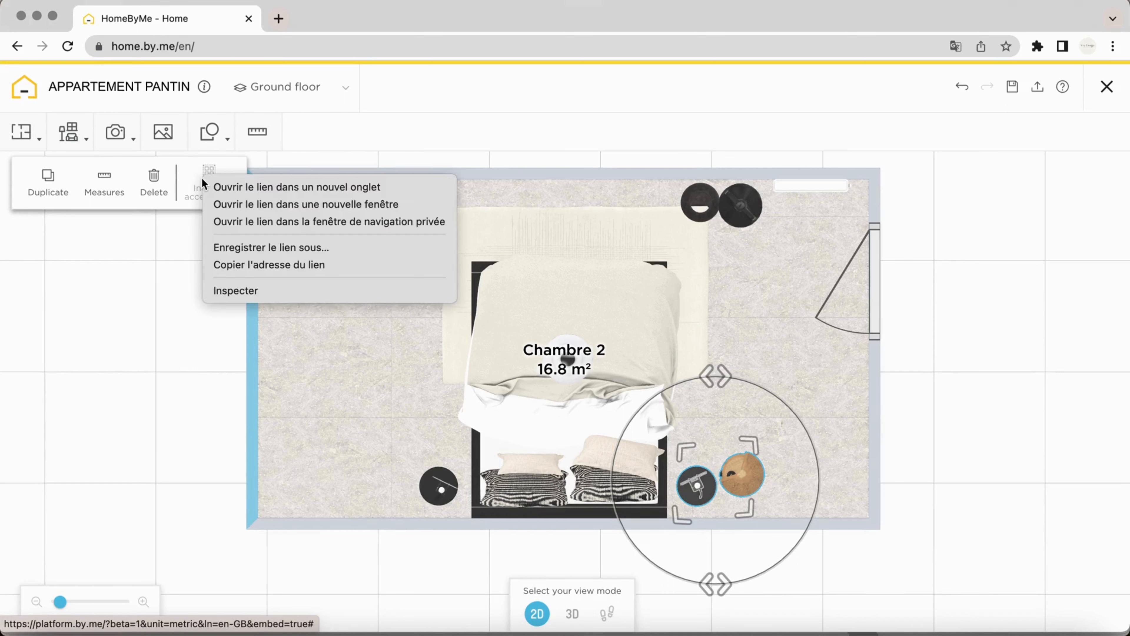
pyautogui.click(191, 188)
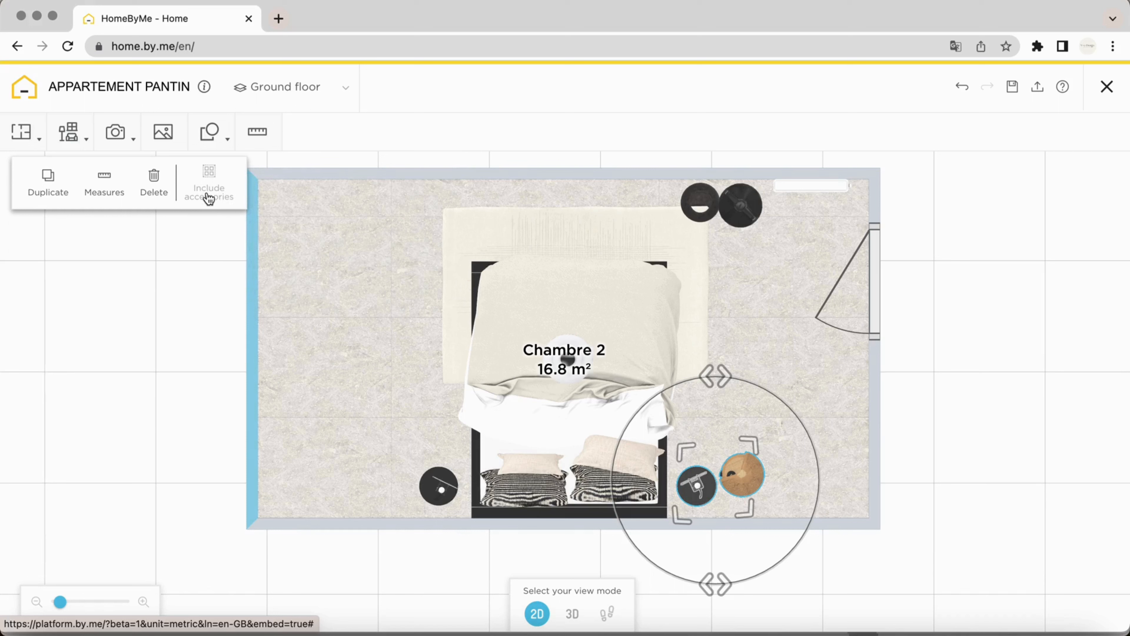
pyautogui.click(209, 198)
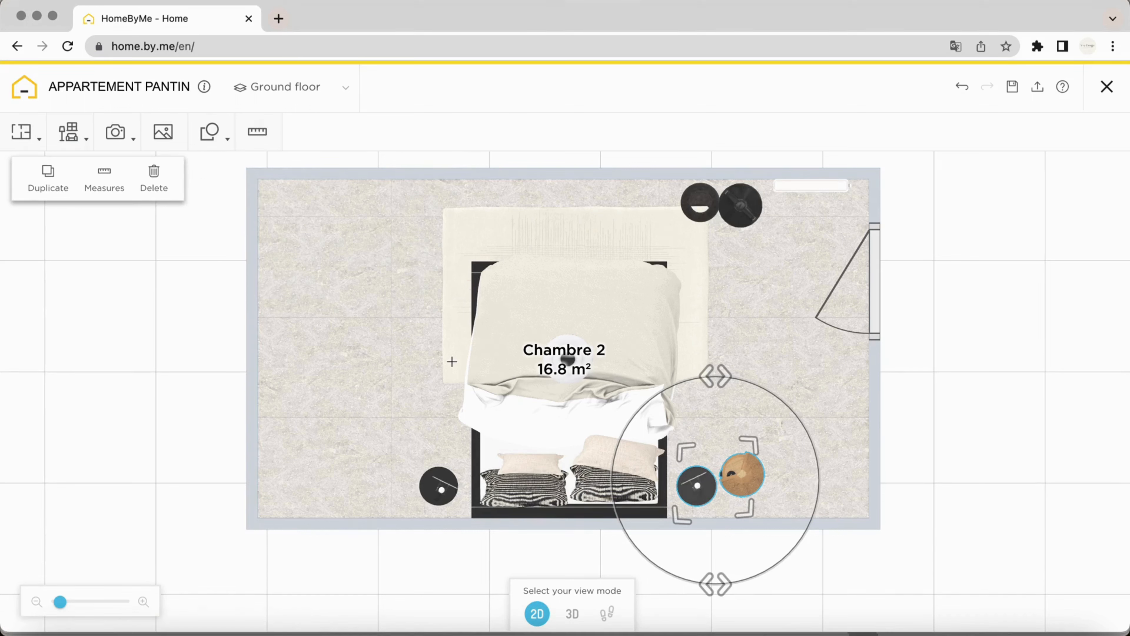
pyautogui.keyDown('shift'); pyautogui.click(430, 492); pyautogui.keyUp('shift')
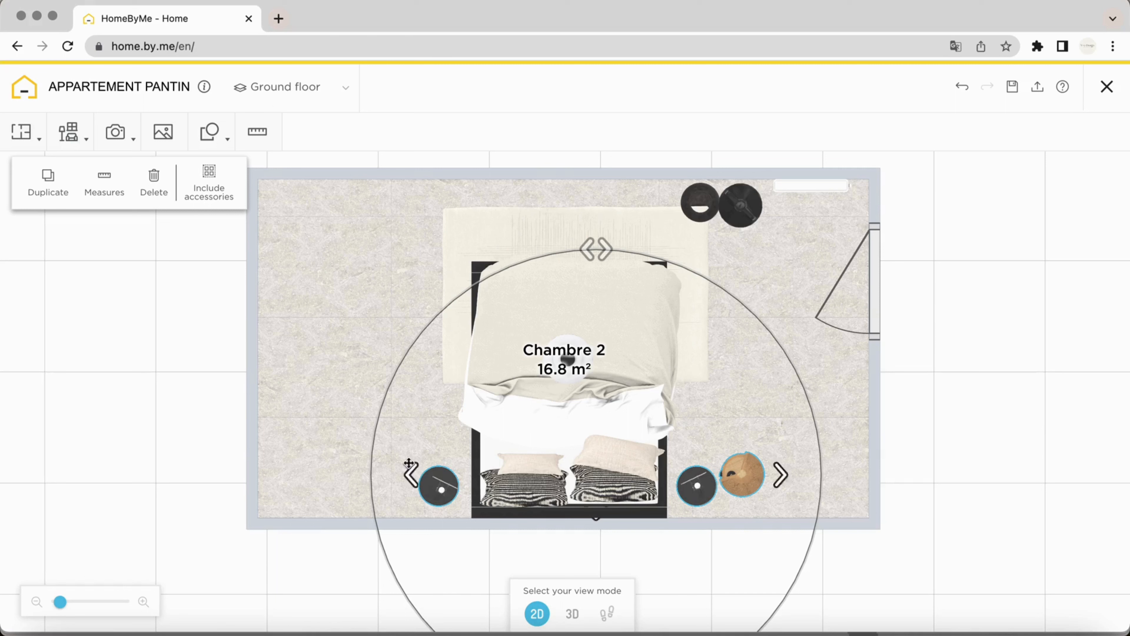
pyautogui.click(212, 196)
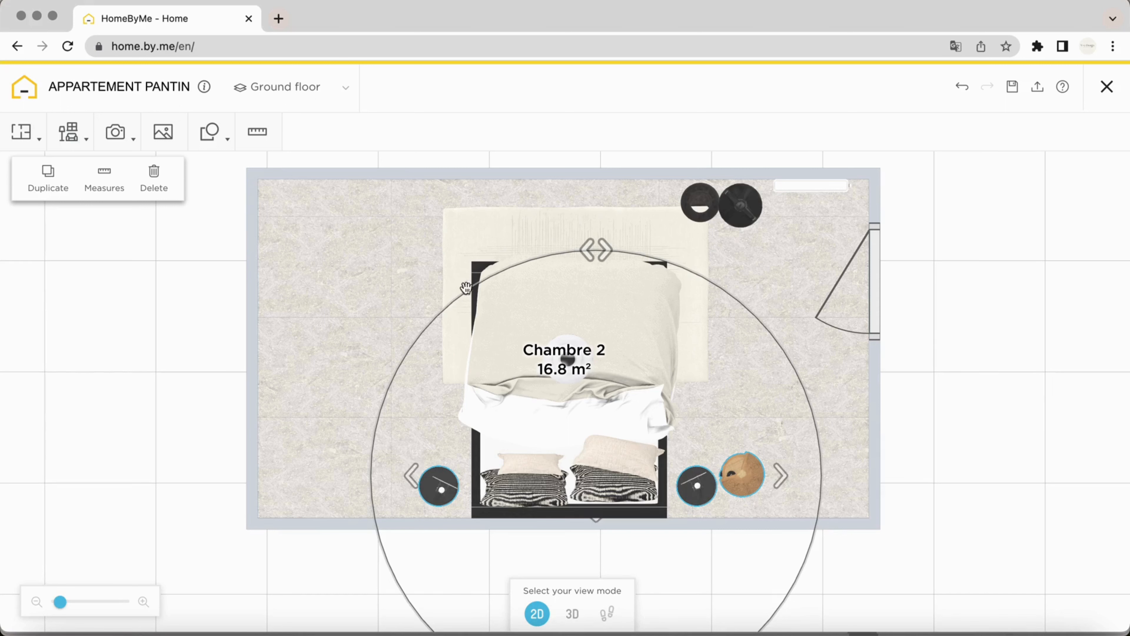
# Extend the selection with the rug, the bed and the two round black objects near the rug's corner.
pyautogui.click(502, 232)
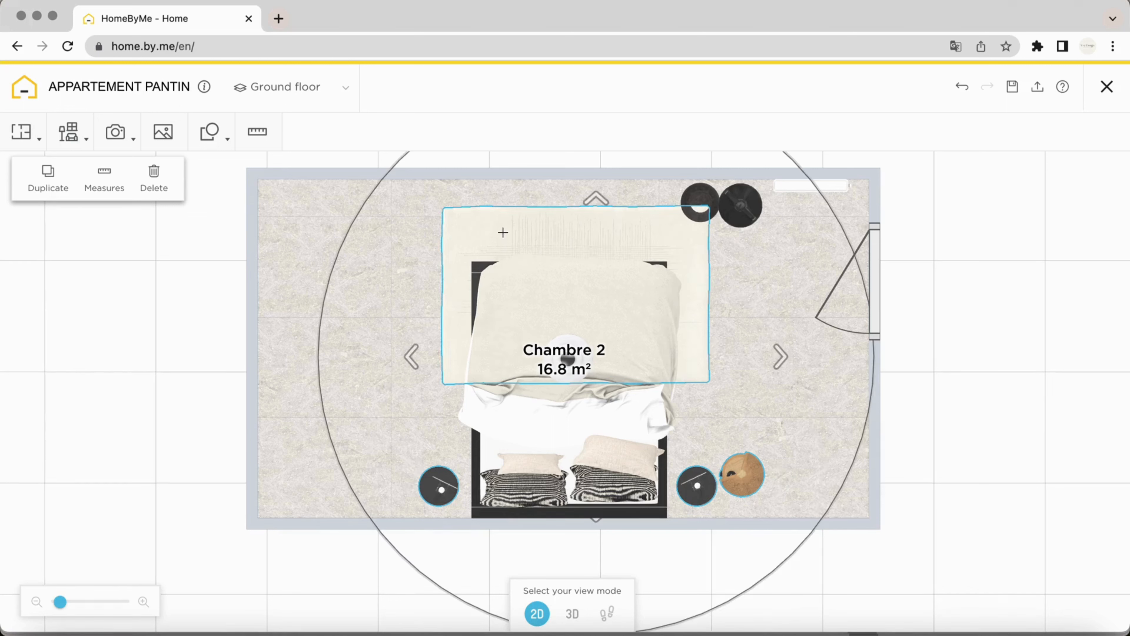
pyautogui.keyDown('shift'); pyautogui.click(487, 269); pyautogui.keyUp('shift')
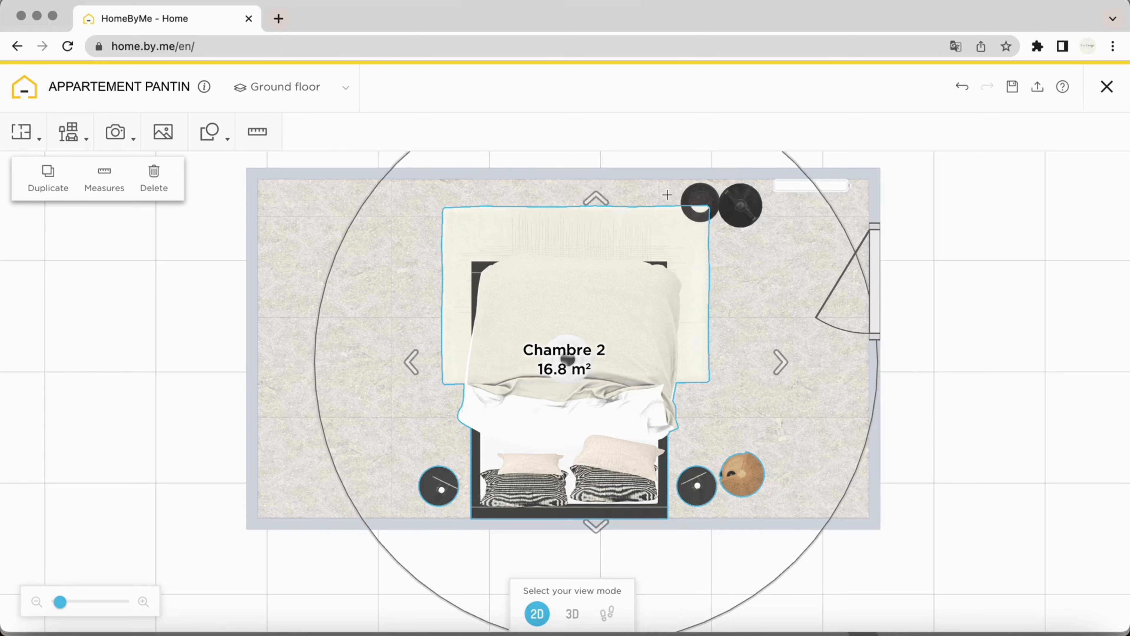
pyautogui.keyDown('shift'); pyautogui.click(700, 202); pyautogui.keyUp('shift')
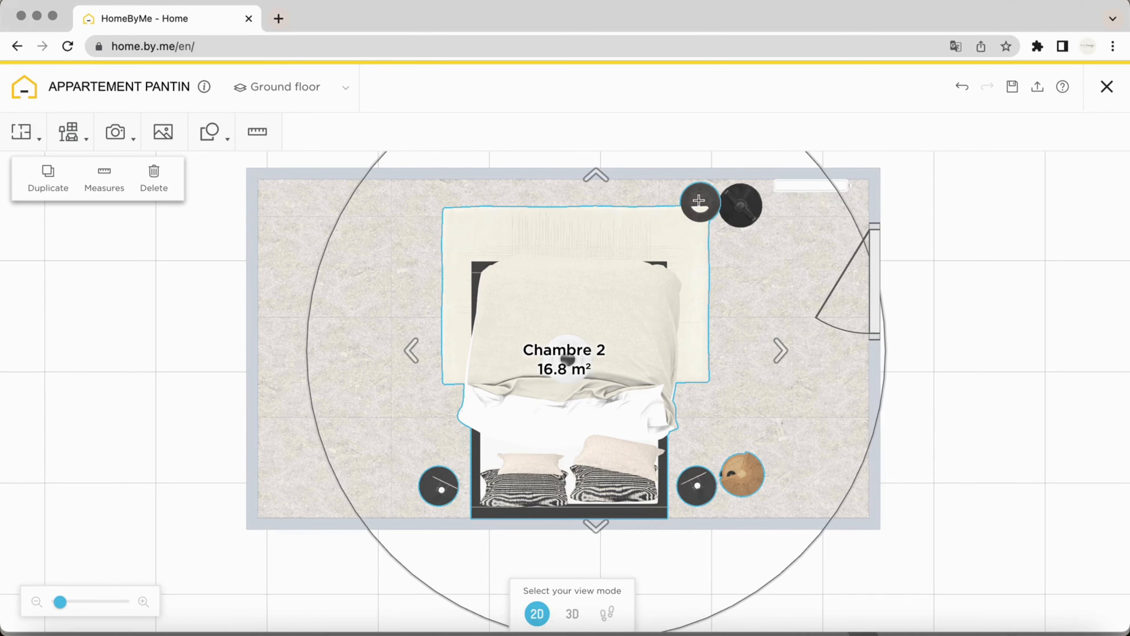
pyautogui.keyDown('shift'); pyautogui.click(741, 221); pyautogui.keyUp('shift')
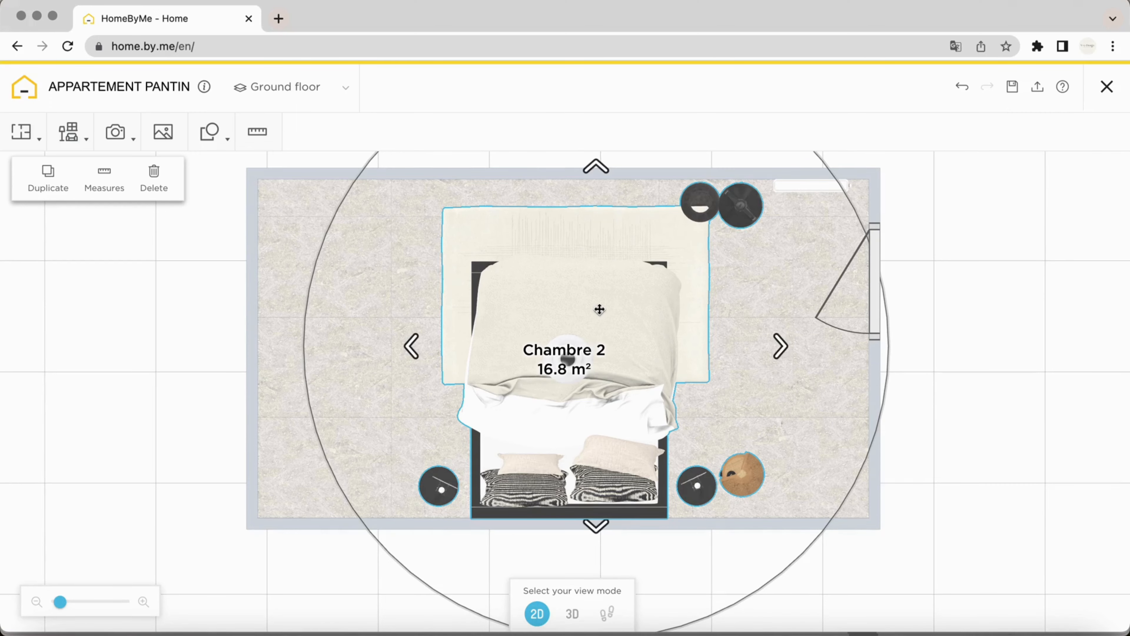
# Move the selected furniture group from Chambre 2 into room 8, align the bed against the lower wall, and deselect it.
pyautogui.moveTo(600, 307)
pyautogui.mouseDown()
pyautogui.moveTo(471, 336)
pyautogui.moveTo(696, 356)
pyautogui.moveTo(666, 194)
pyautogui.moveTo(553, 381)
pyautogui.moveTo(605, 236)
pyautogui.moveTo(669, 295)
pyautogui.moveTo(591, 298)
pyautogui.mouseUp()
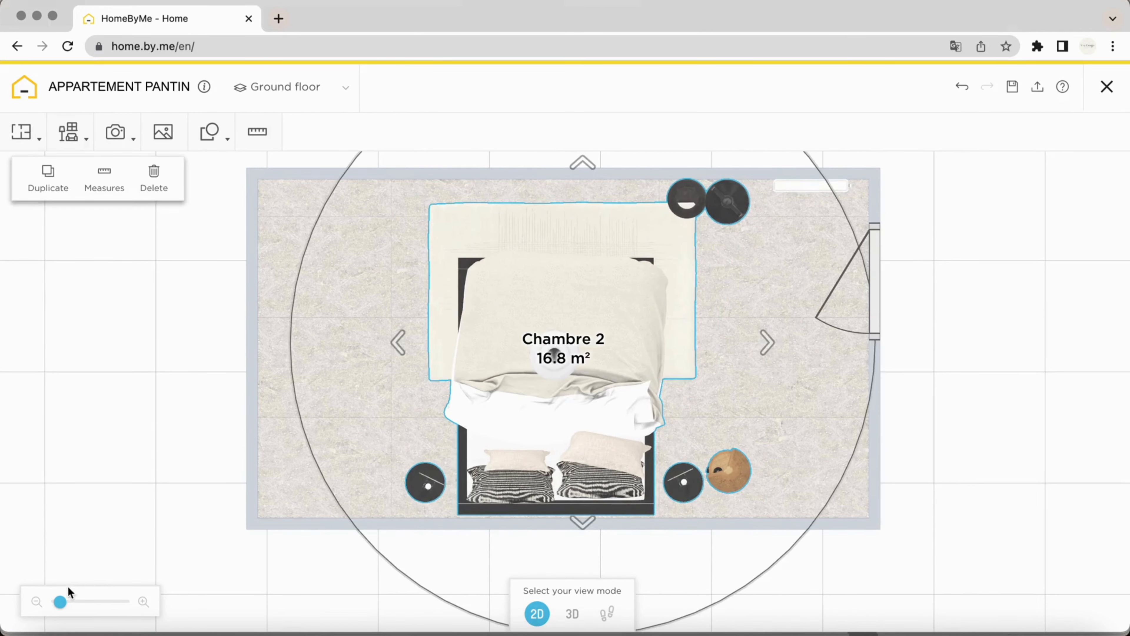
pyautogui.moveTo(60, 602); pyautogui.dragTo(72, 602)
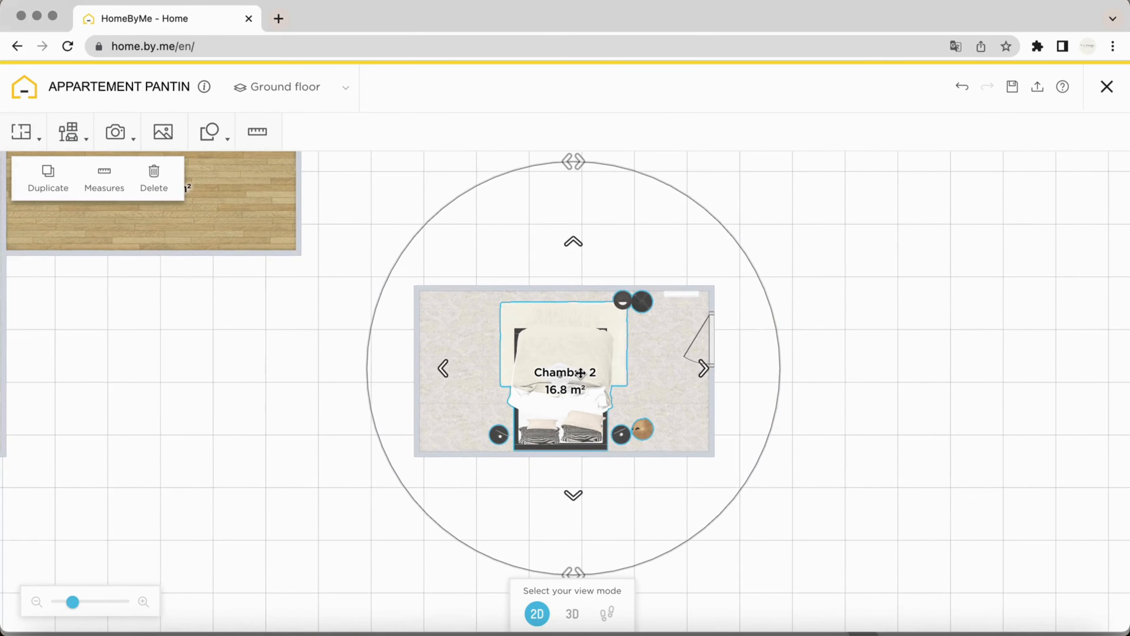
pyautogui.moveTo(578, 374); pyautogui.dragTo(206, 221)
pyautogui.moveTo(138, 390); pyautogui.dragTo(361, 538)
pyautogui.moveTo(418, 406); pyautogui.dragTo(381, 358)
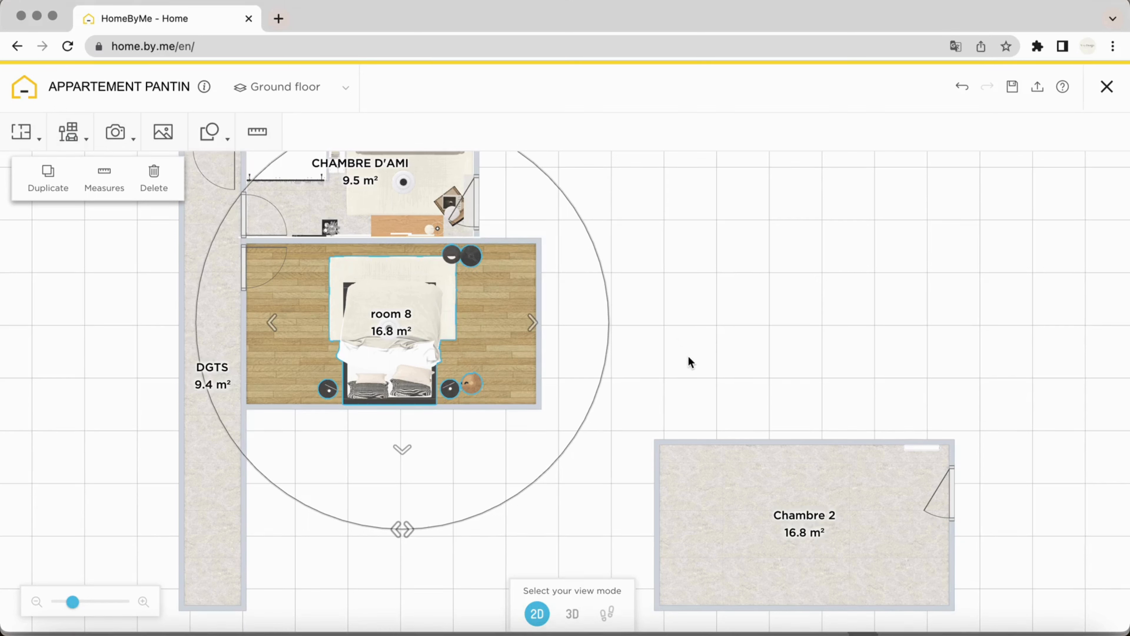
pyautogui.moveTo(424, 308)
pyautogui.mouseDown()
pyautogui.moveTo(449, 307)
pyautogui.moveTo(410, 307)
pyautogui.moveTo(434, 308)
pyautogui.mouseUp()
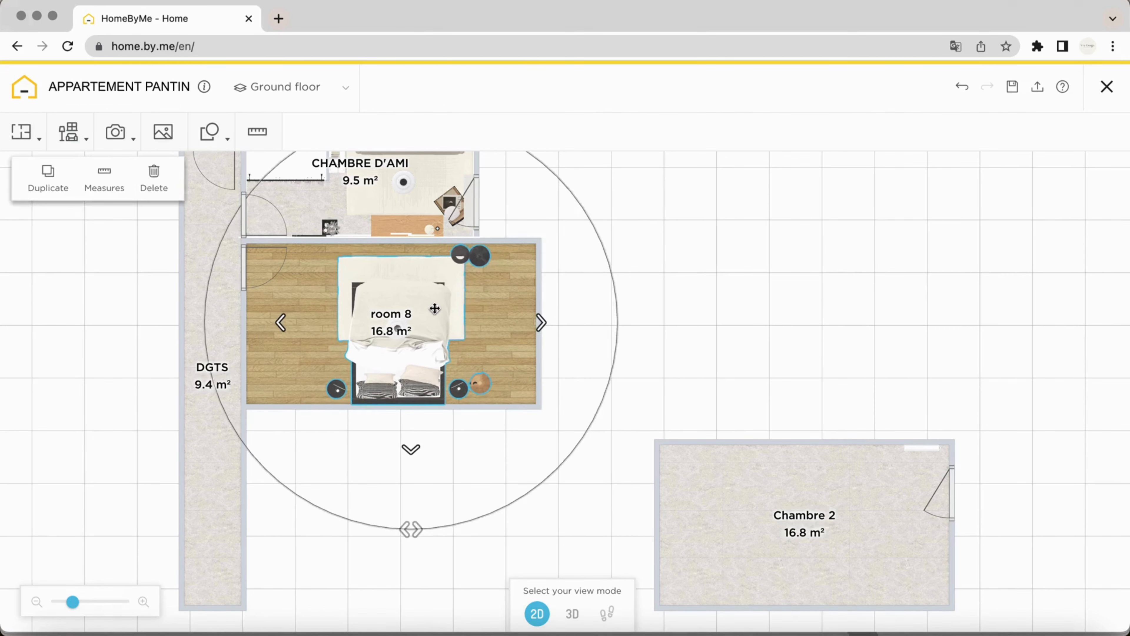
pyautogui.moveTo(657, 265); pyautogui.dragTo(807, 292)
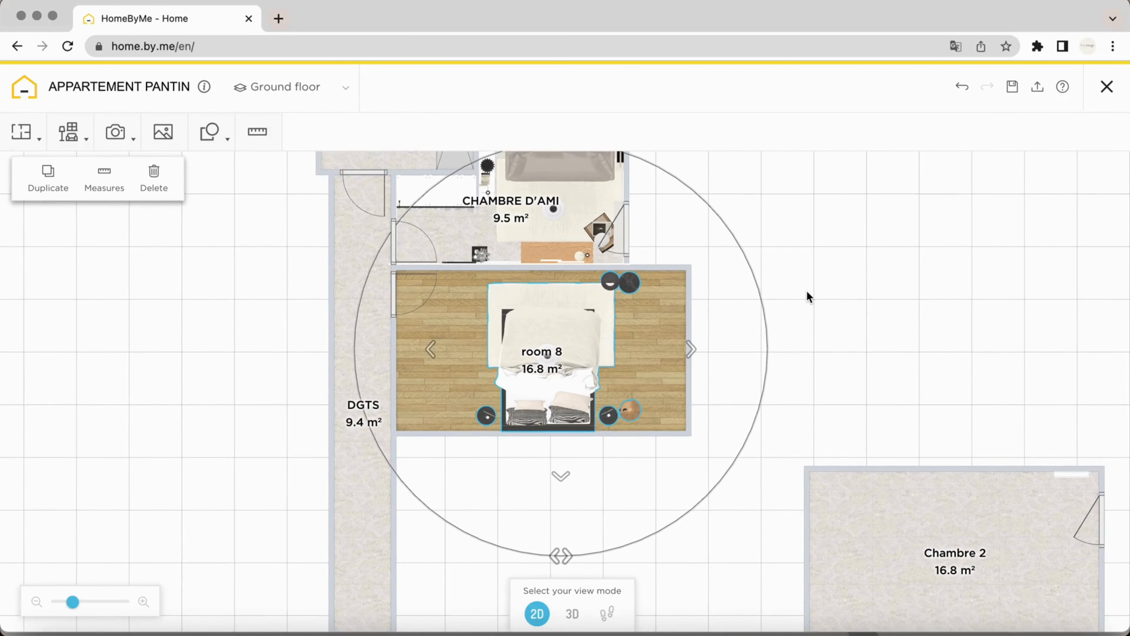
pyautogui.click(807, 291)
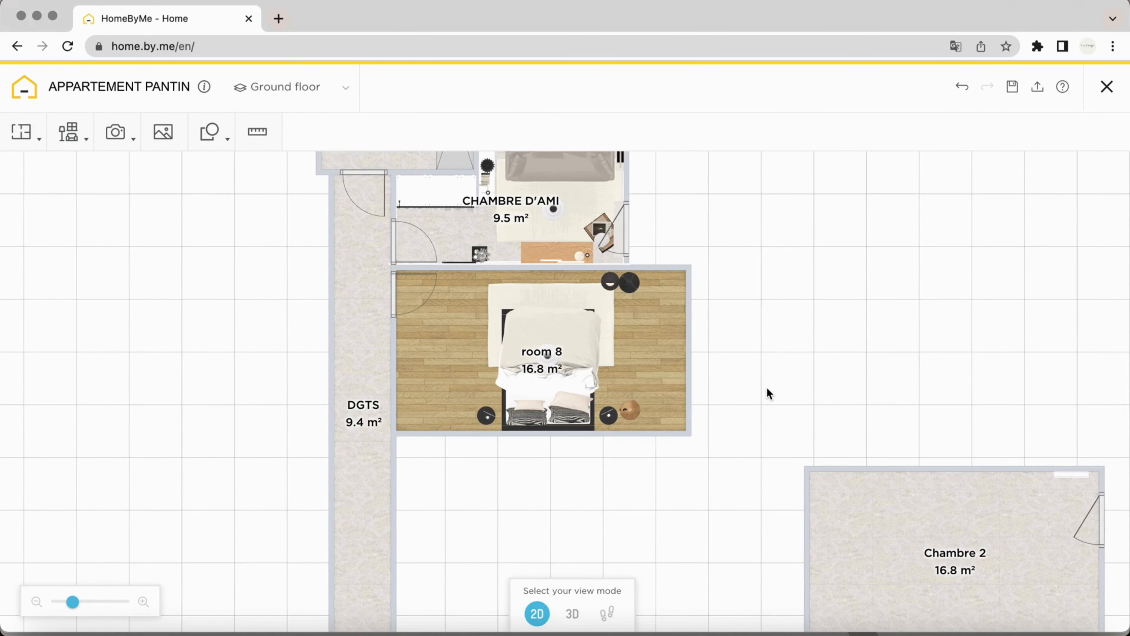
# Switch to 3D and reuse Chambre 2's Noir Caliza 45x120 floor coating on the floor of room 8, validating it.
pyautogui.click(572, 614)
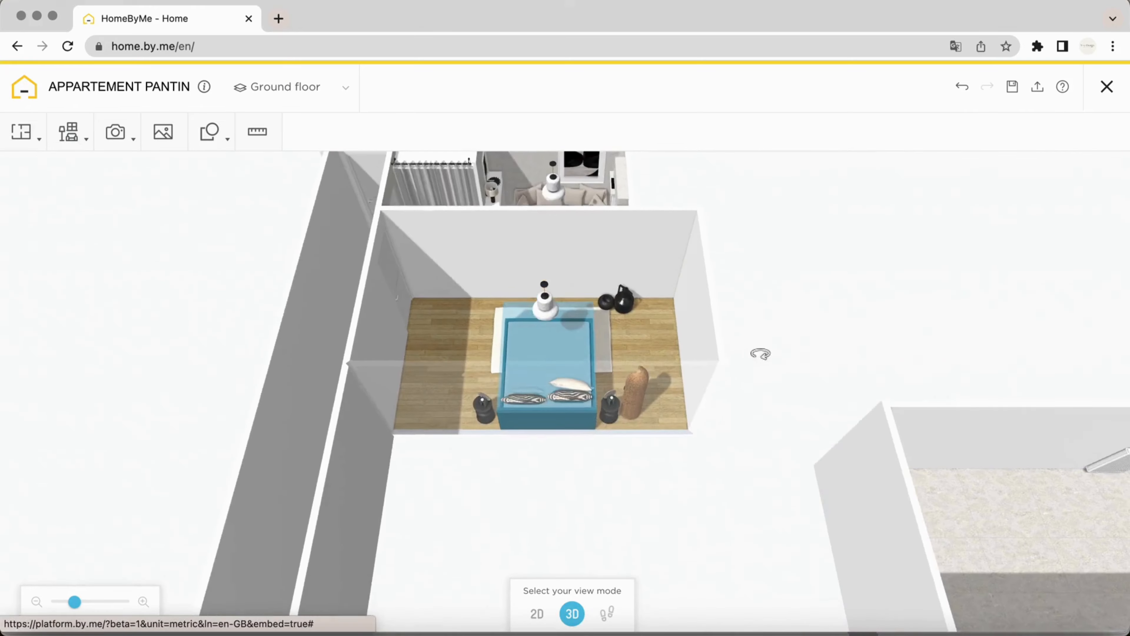
pyautogui.moveTo(880, 355); pyautogui.dragTo(651, 372)
pyautogui.moveTo(571, 403); pyautogui.dragTo(567, 451)
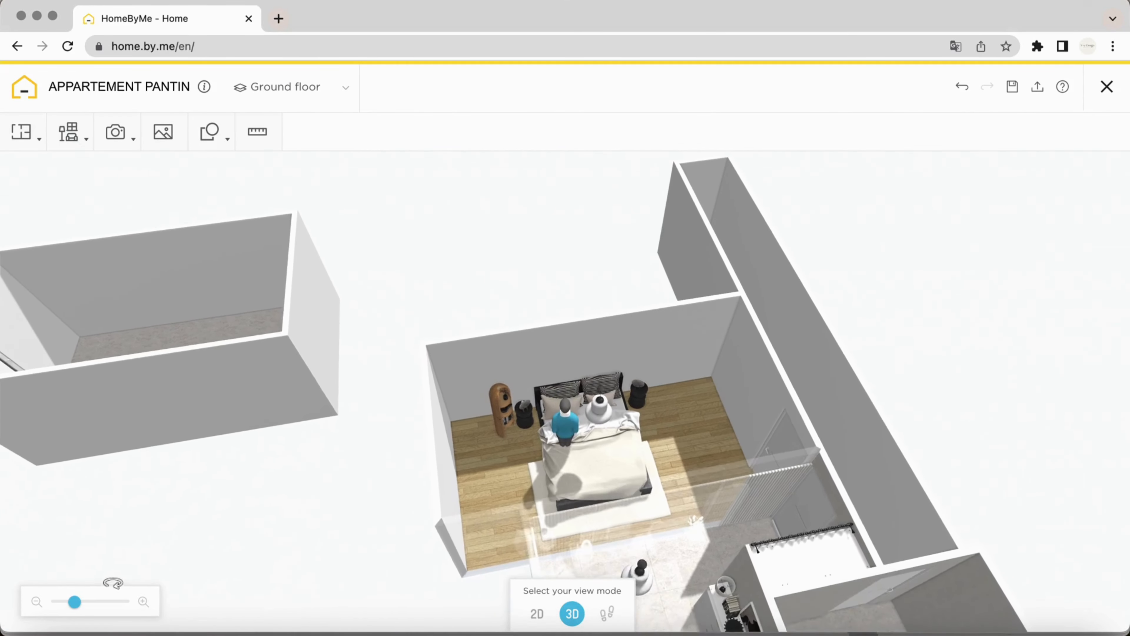
pyautogui.moveTo(79, 606); pyautogui.dragTo(73, 606)
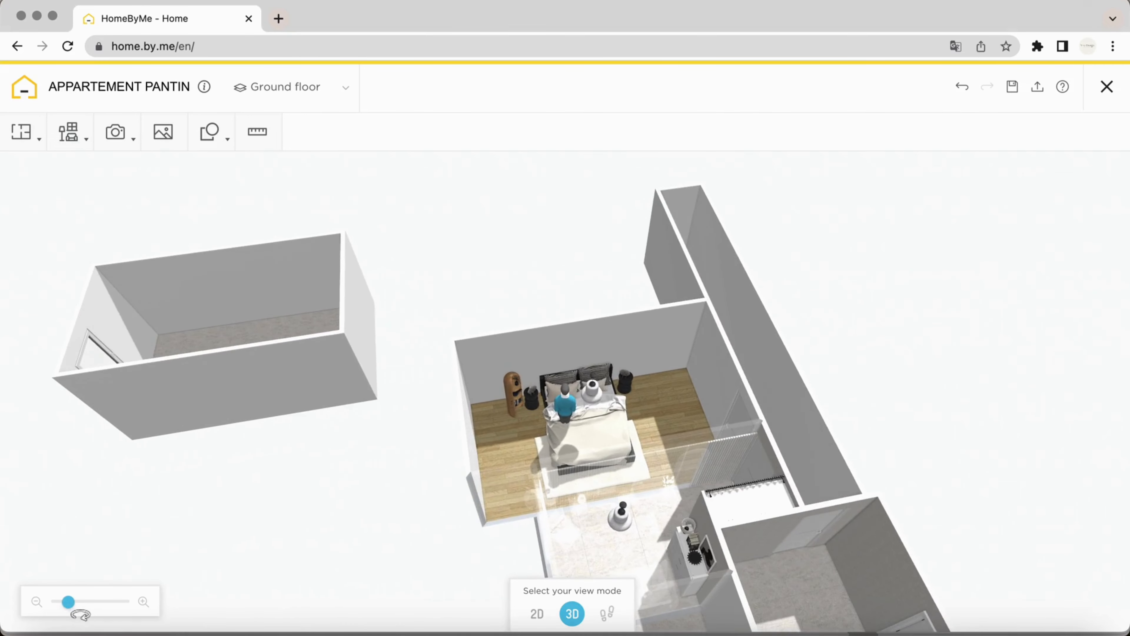
pyautogui.click(285, 295)
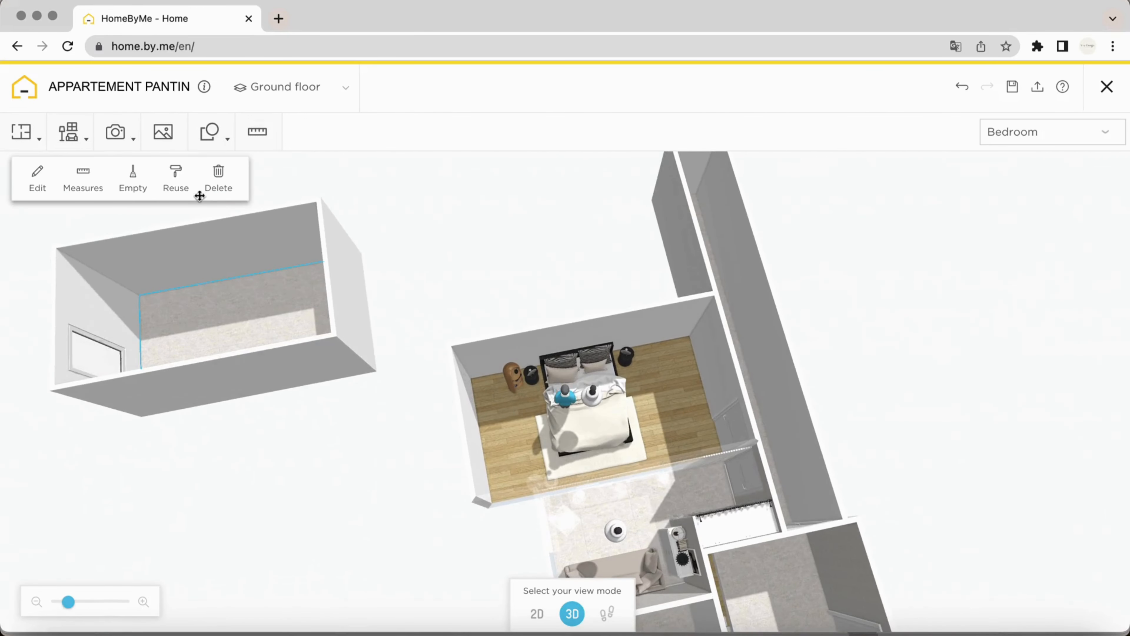
pyautogui.click(175, 180)
pyautogui.click(664, 414)
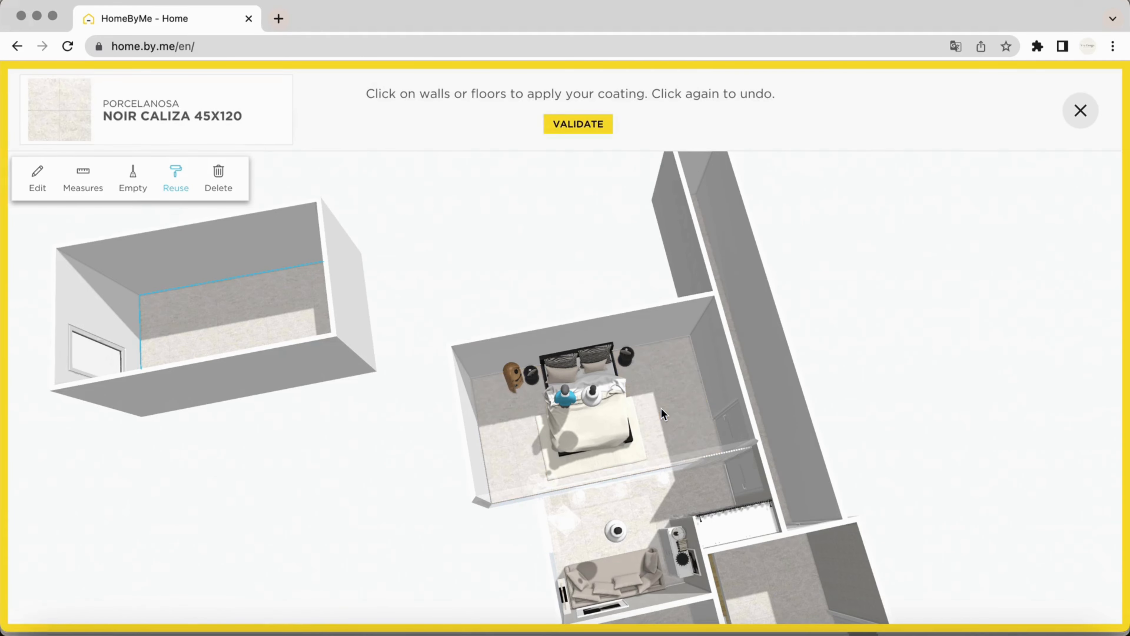
pyautogui.click(585, 137)
pyautogui.click(538, 253)
pyautogui.moveTo(511, 248); pyautogui.dragTo(592, 267)
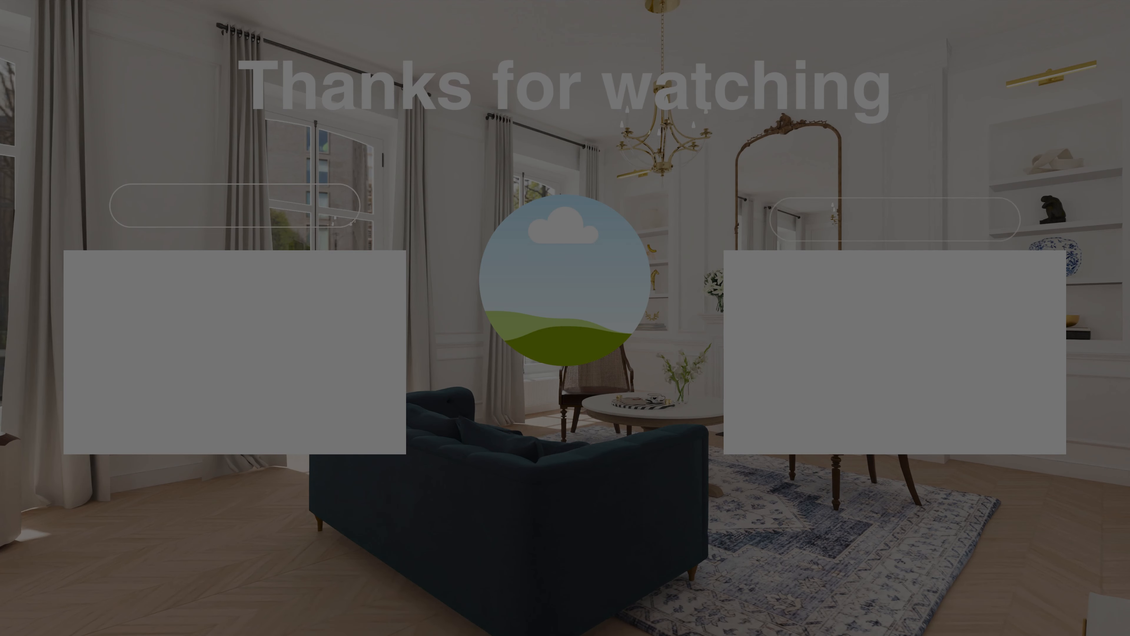